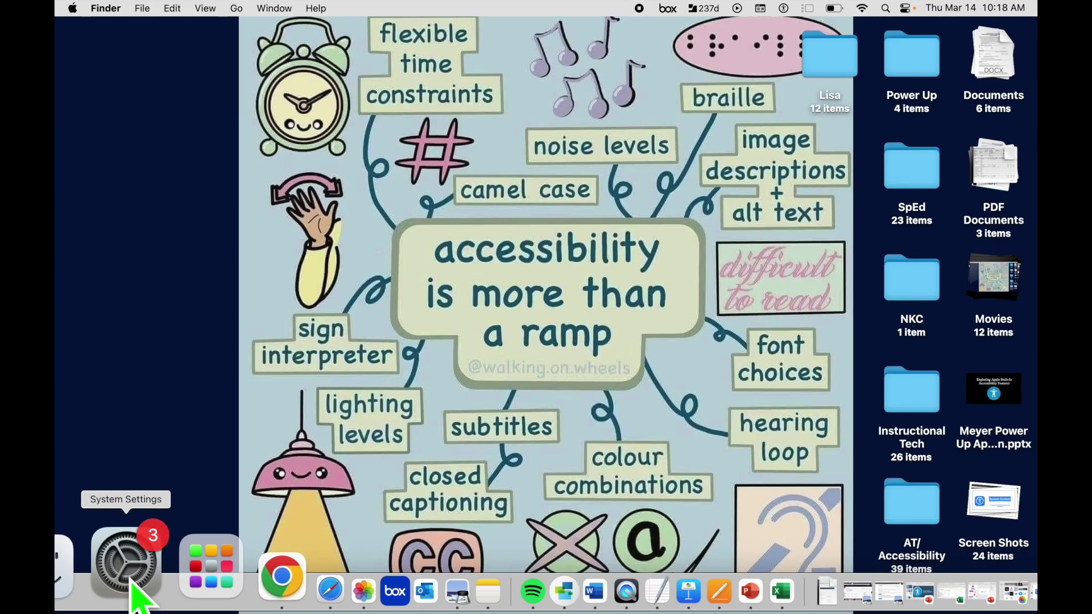
Step: Go to Accessibility > Spoken Content in System Settings and show the Speak selection options
left_click(132, 582)
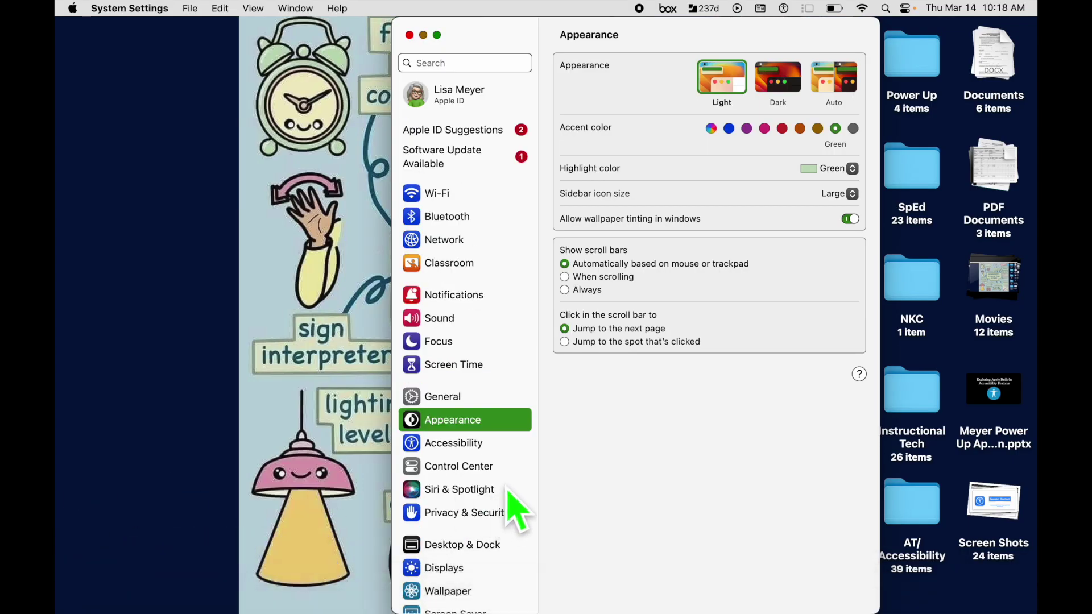
left_click(465, 447)
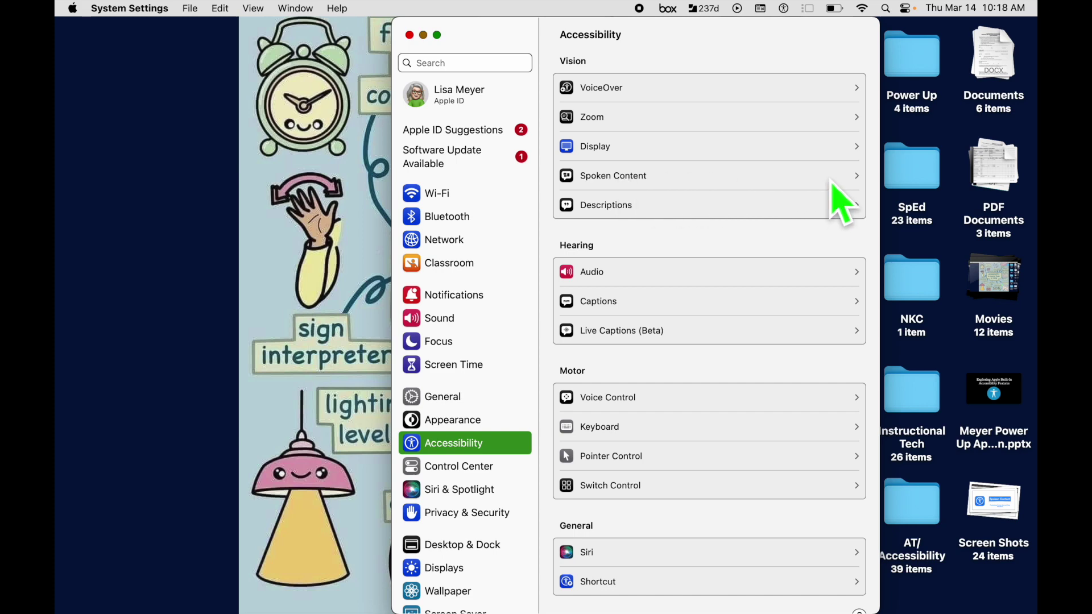
left_click(847, 182)
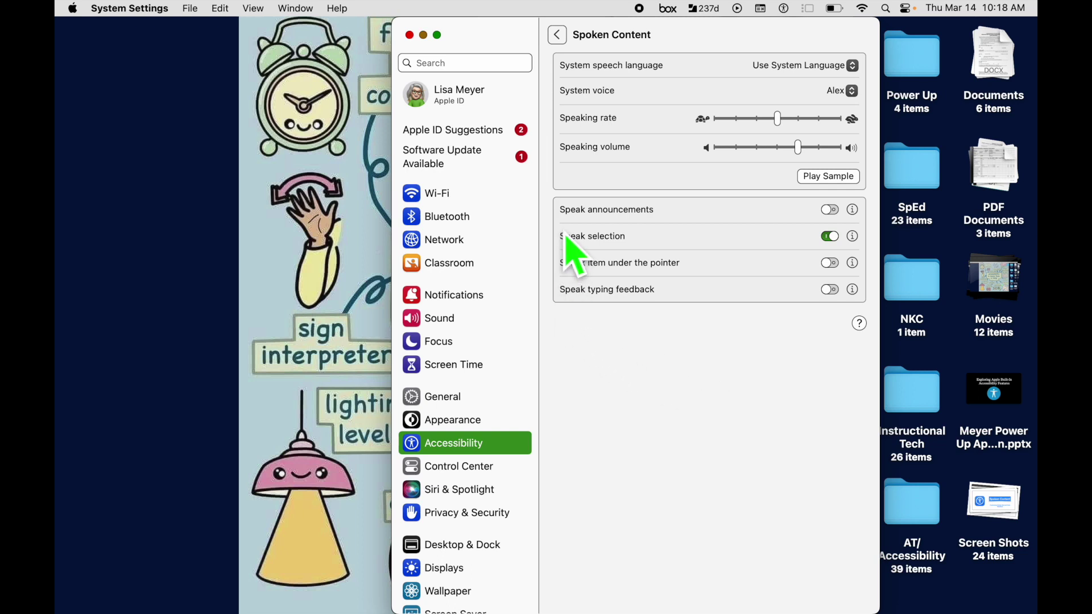
left_click(852, 236)
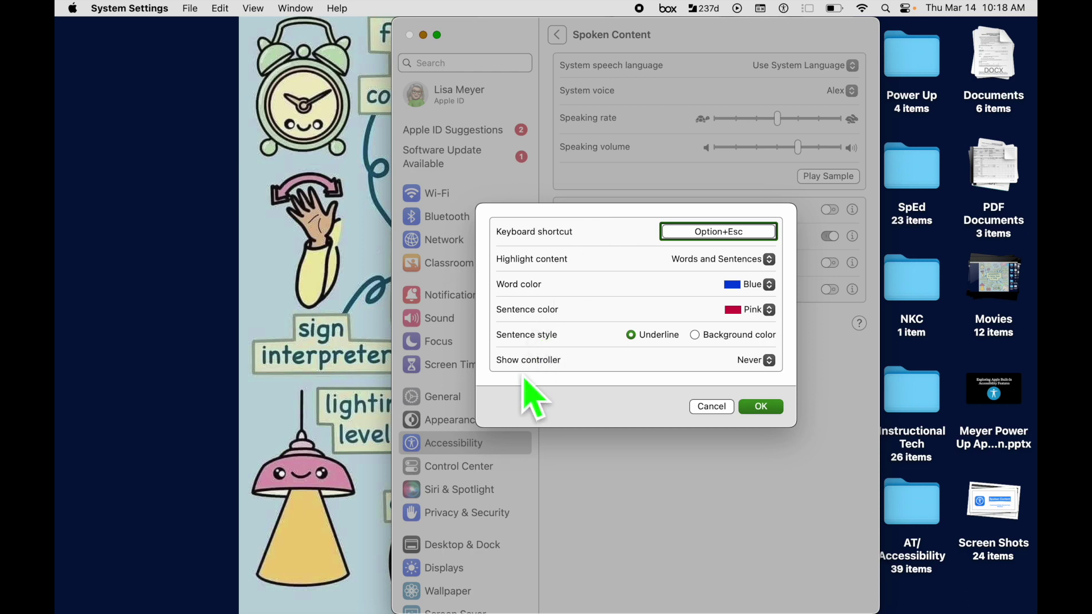
Step: Open the Show controller menu, which is currently set to Never
left_click(772, 366)
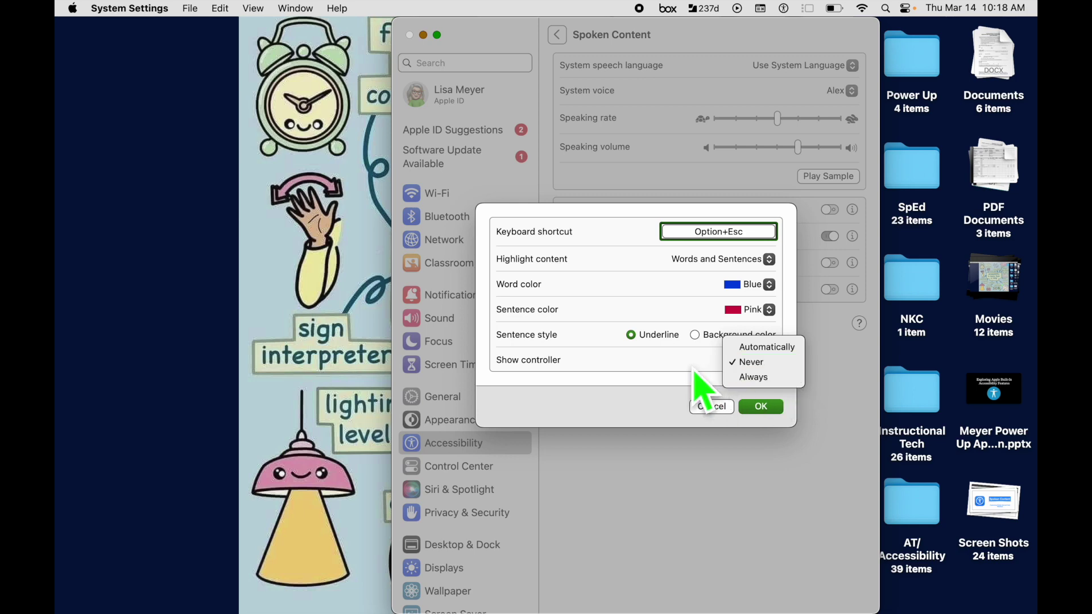
Step: Set Show controller to Always and drag the speech controller panel slightly lower
left_click(754, 377)
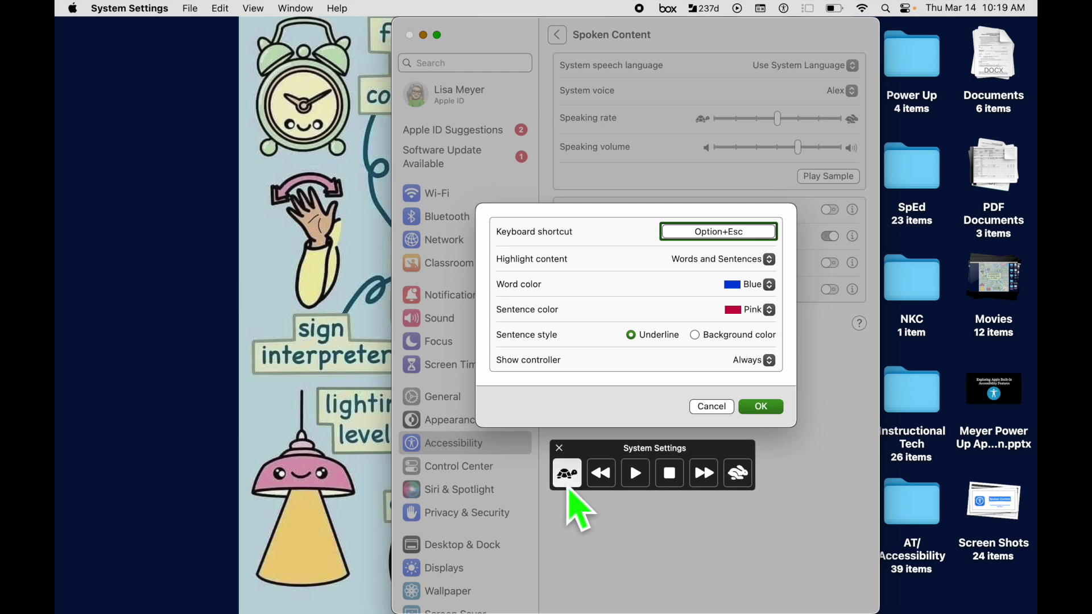
mouse_move(636, 448)
left_mouse_down()
mouse_move(748, 165)
mouse_move(795, 281)
mouse_move(629, 535)
mouse_move(673, 457)
mouse_move(624, 464)
left_mouse_up()
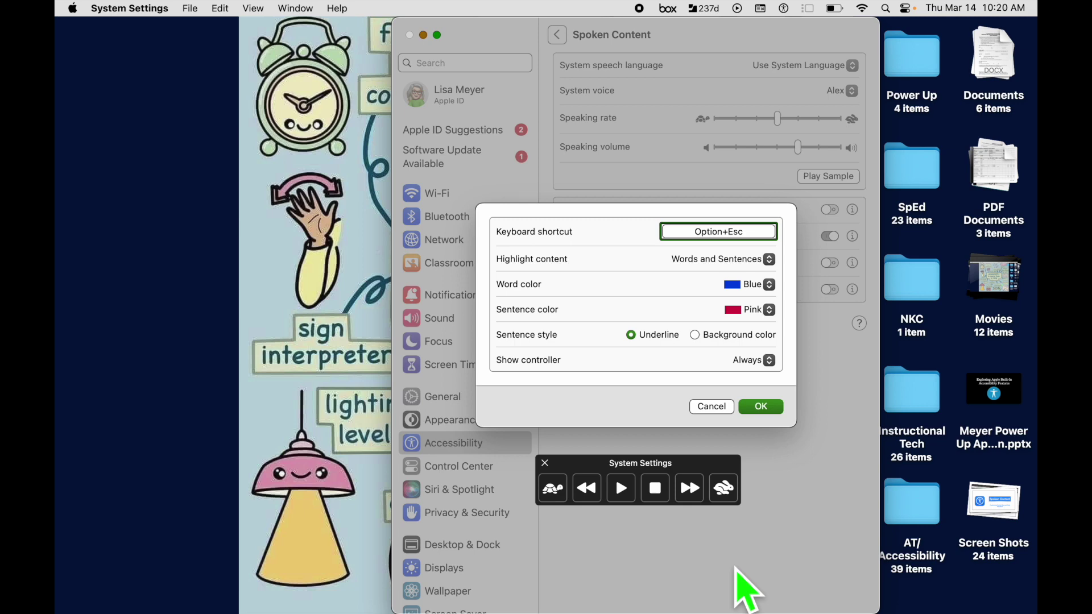
Step: Start speech playback from the speech controller's Play button
left_click(621, 479)
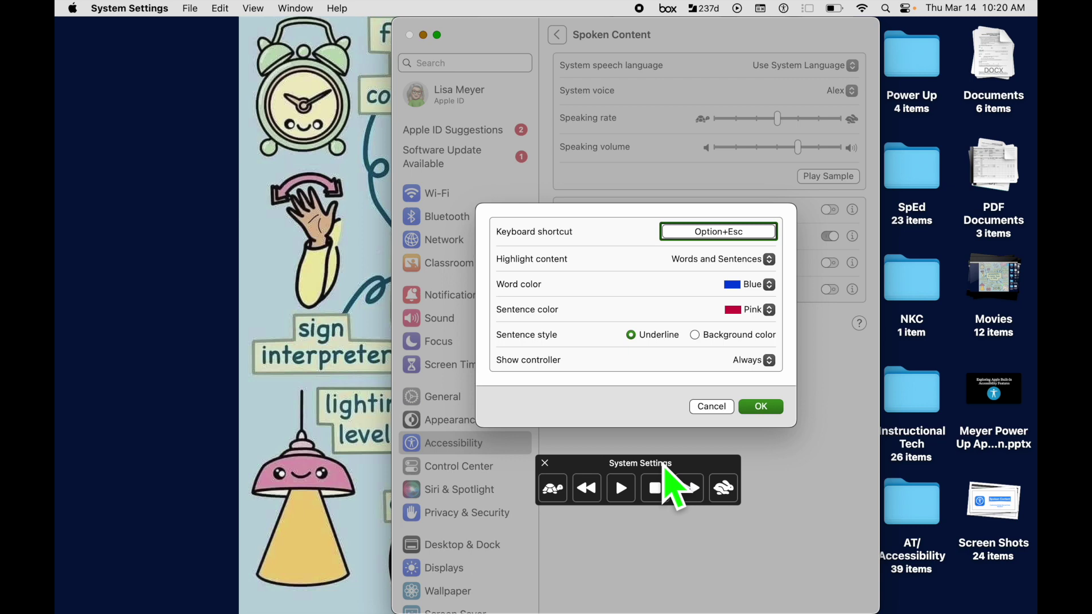
Step: In Pages, play the demo document from the speech controller, pause partway, and move the controller lower left
mouse_move(569, 608)
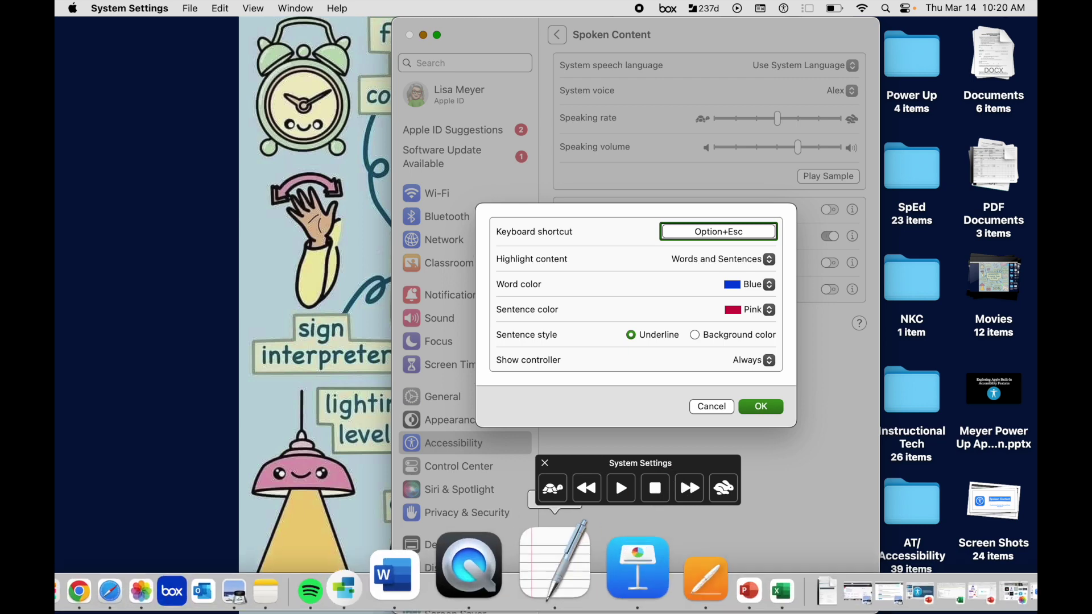
left_click(613, 586)
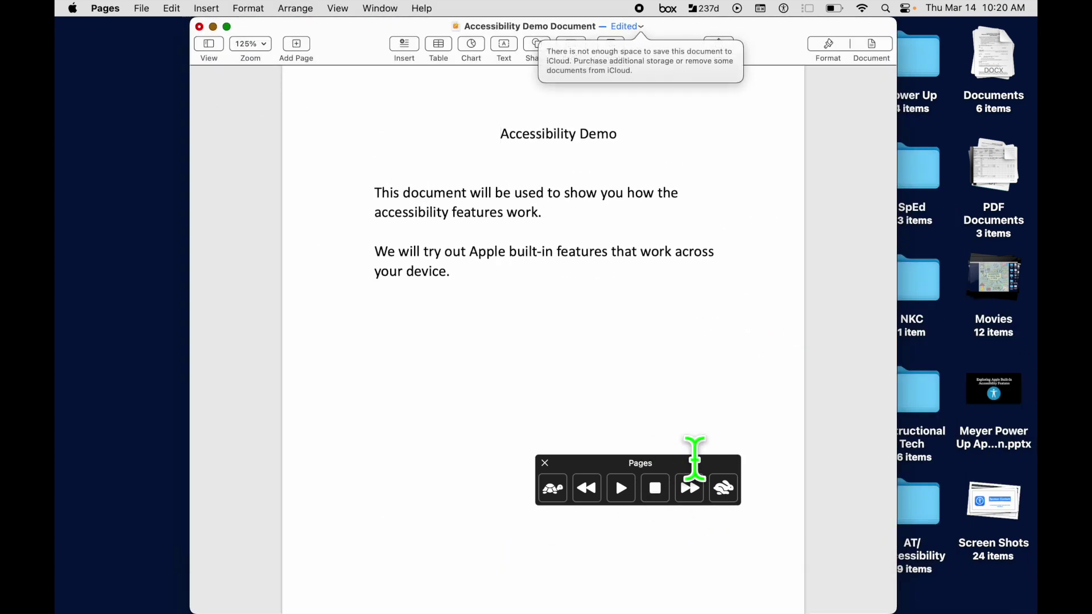
left_click_drag(677, 456, 786, 121)
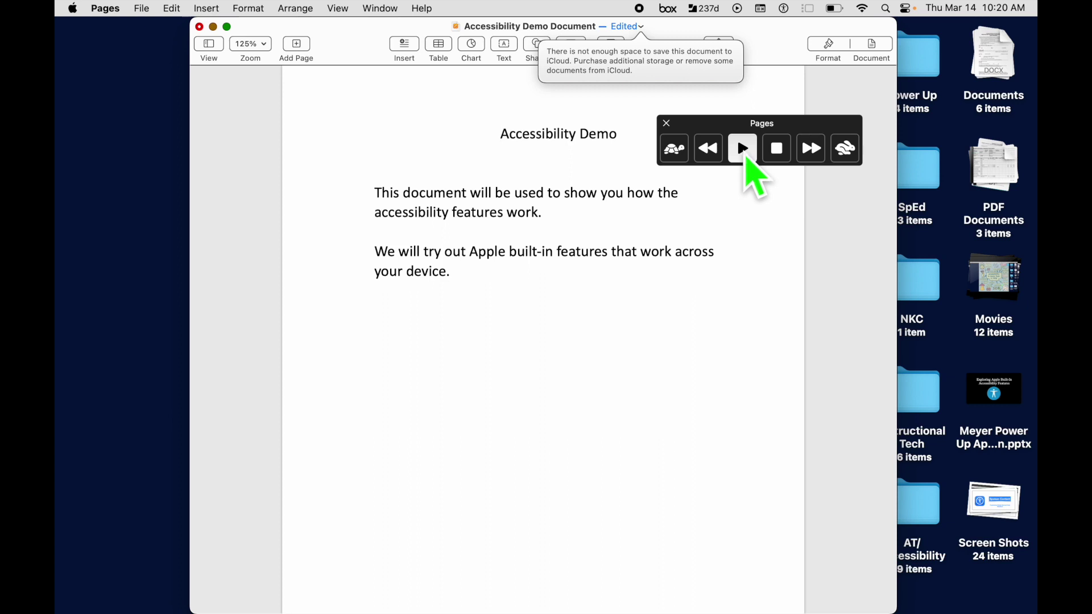
left_click_drag(745, 160, 756, 132)
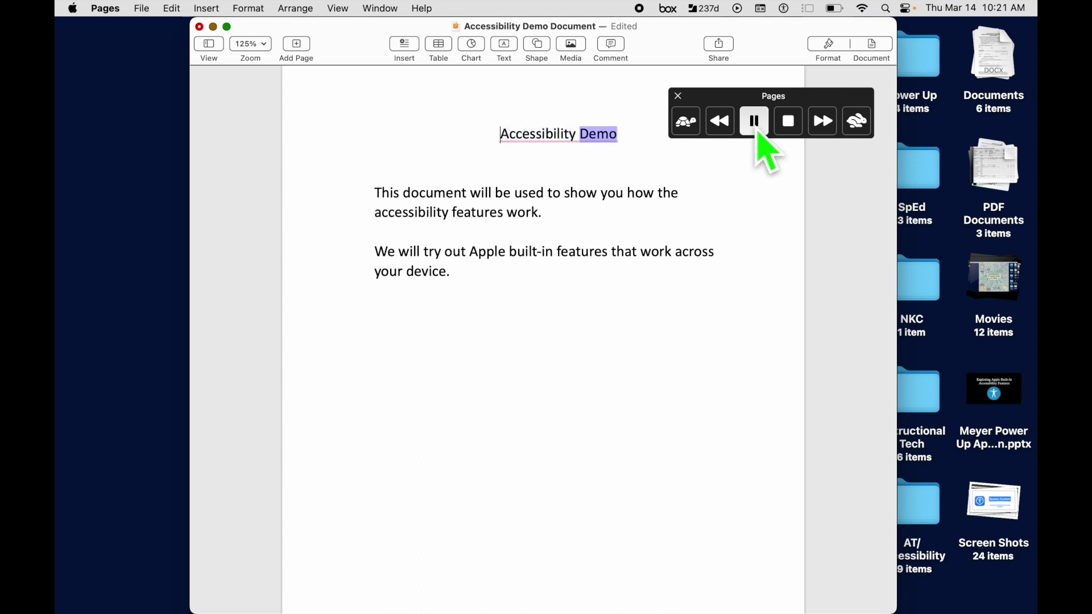
left_click(757, 133)
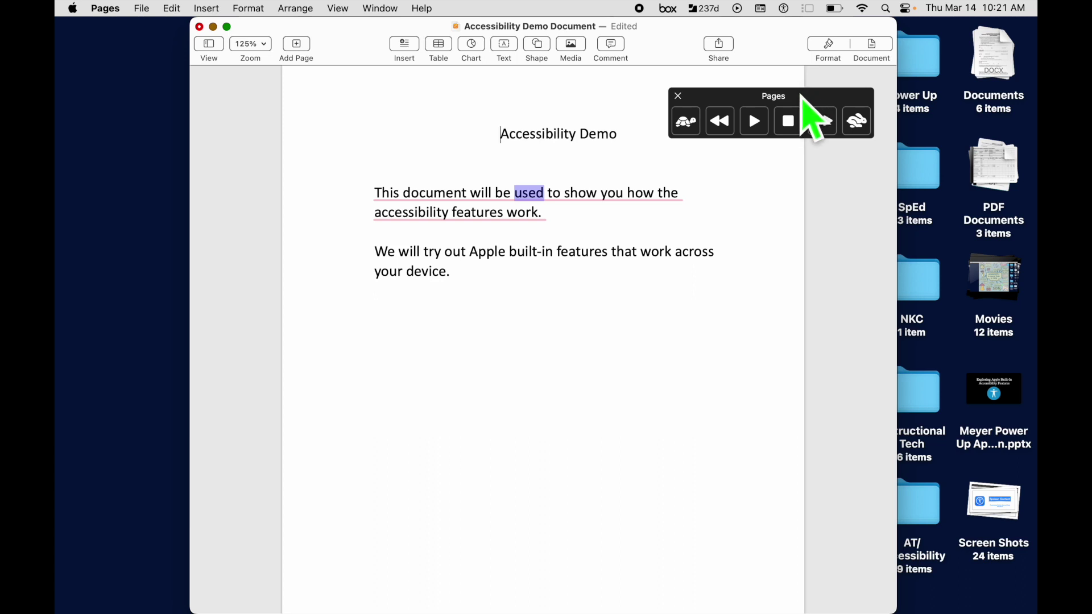
left_click_drag(803, 95, 205, 457)
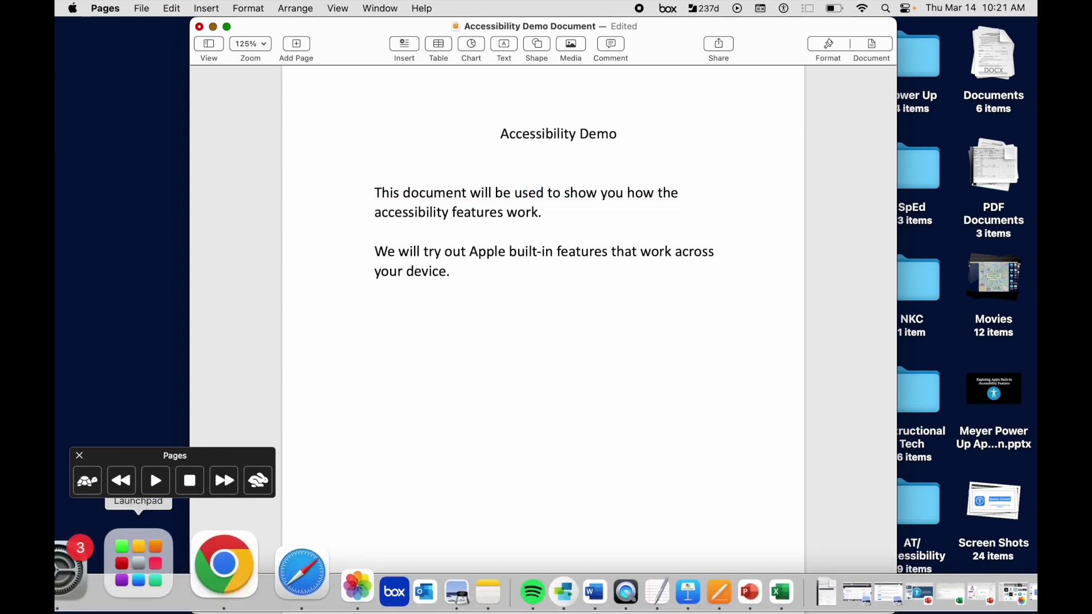
Step: Back in Spoken Content, change Show controller from Always to Automatically and confirm with OK
left_click(135, 586)
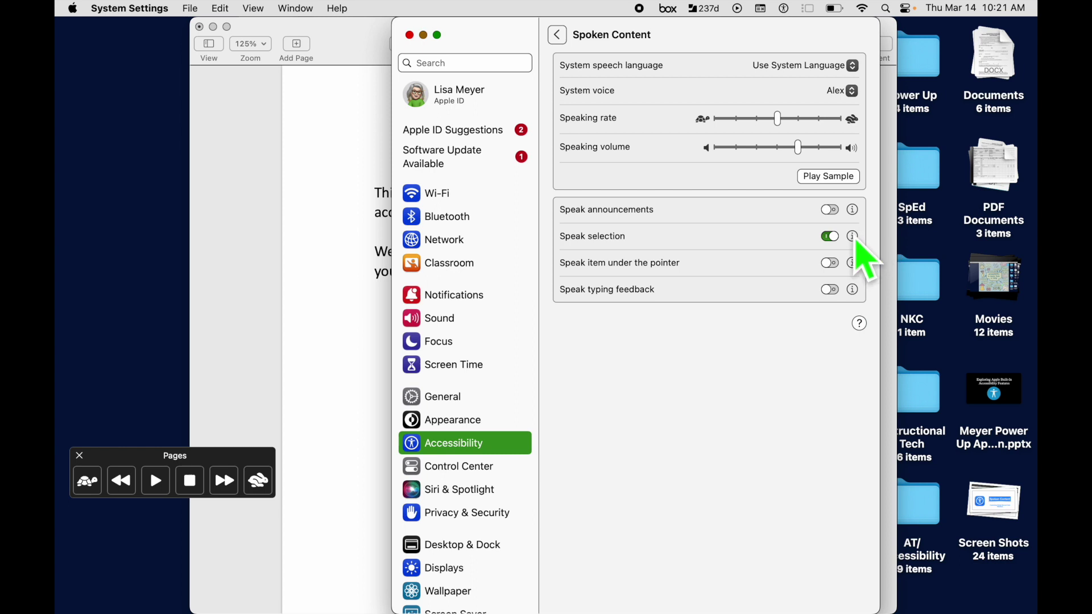
left_click(853, 237)
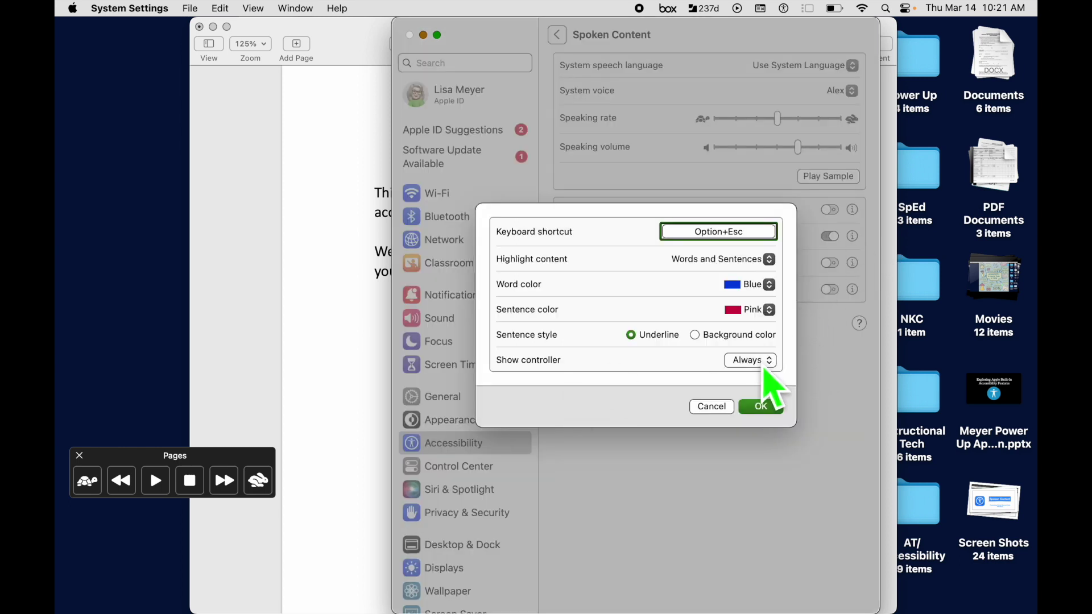
left_click(774, 367)
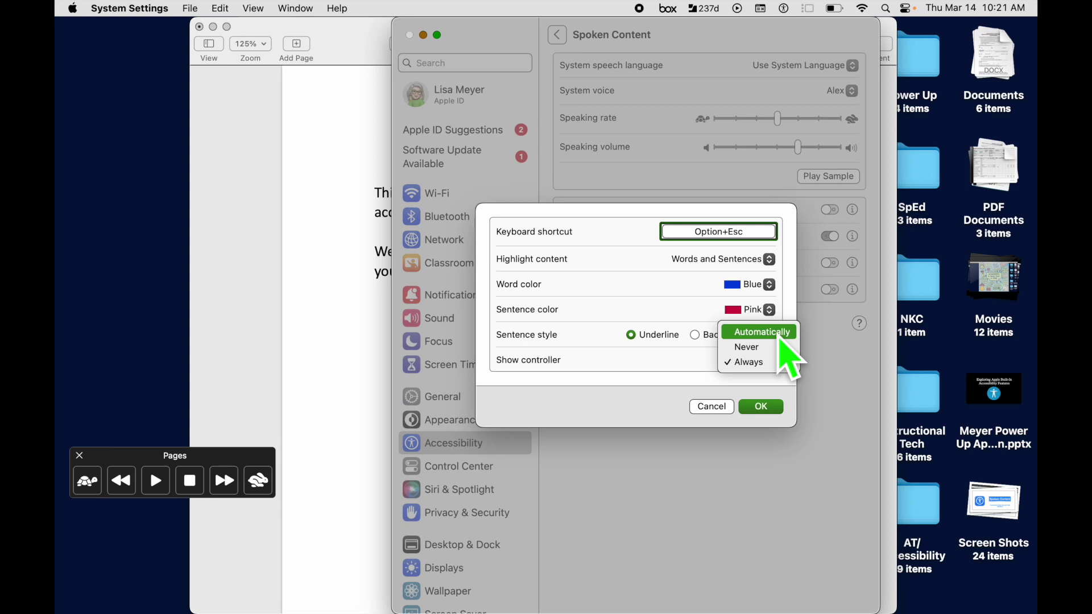
left_click(780, 340)
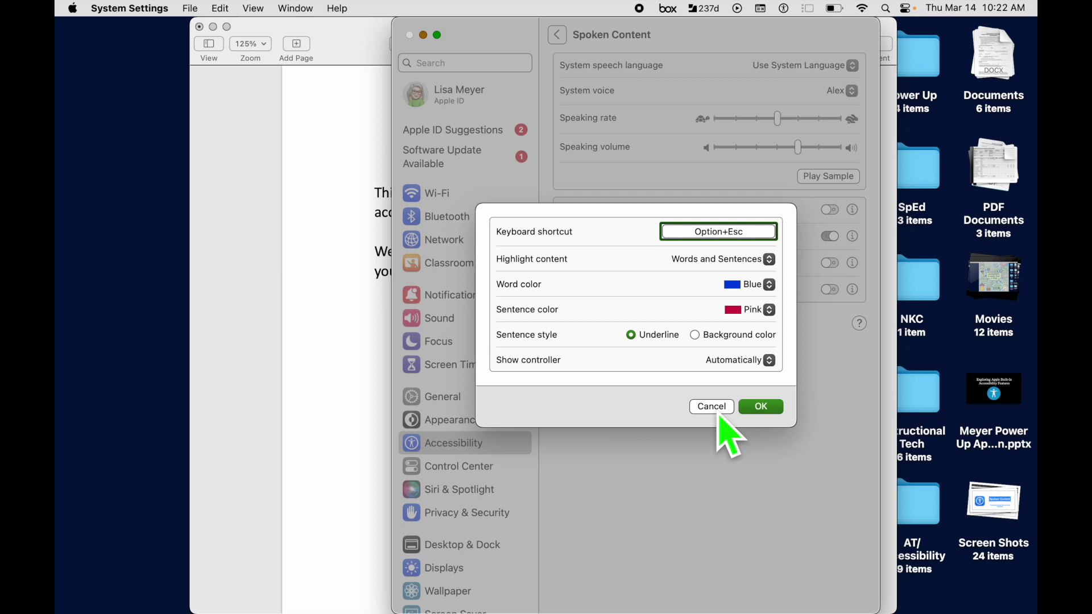
left_click(762, 407)
Step: Select the Pages title and body text and speak it with Option+Esc, pausing, resuming, then stopping
left_click(423, 35)
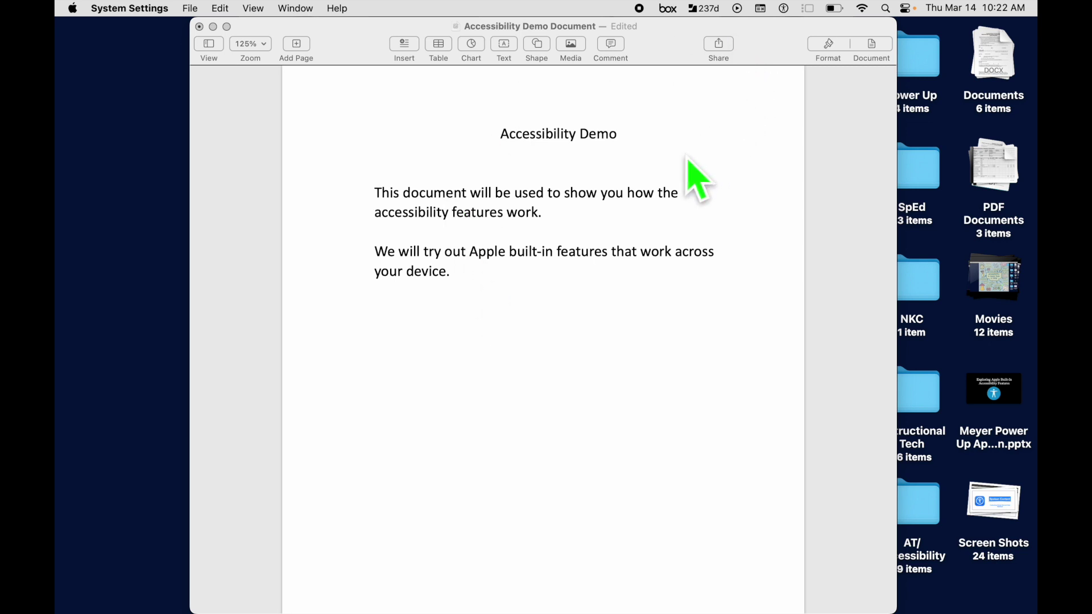
left_click(501, 133)
left_click_drag(501, 133, 667, 240)
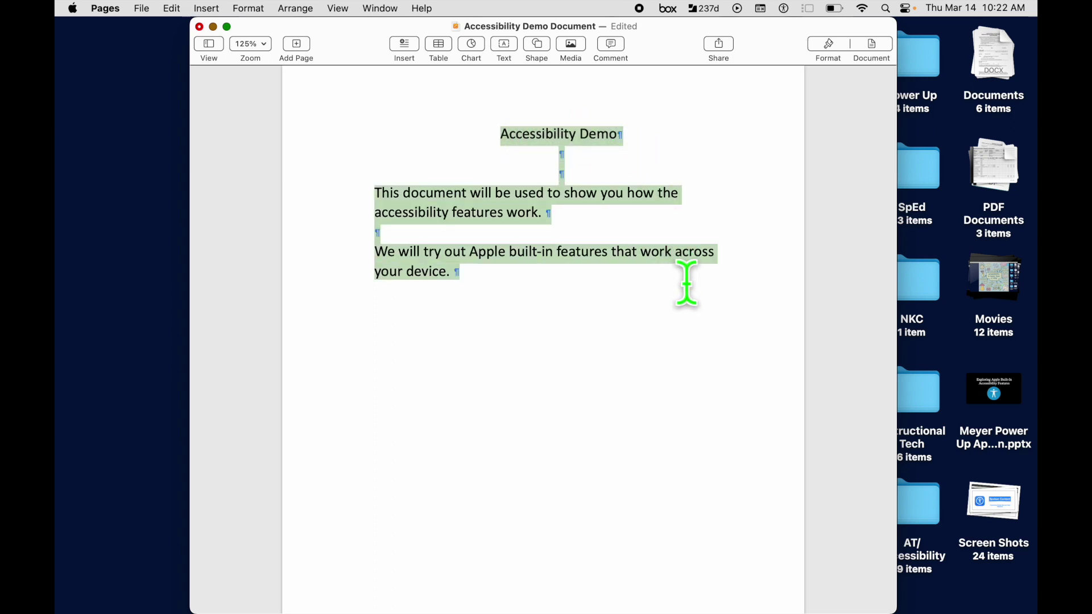
key("alt+Escape")
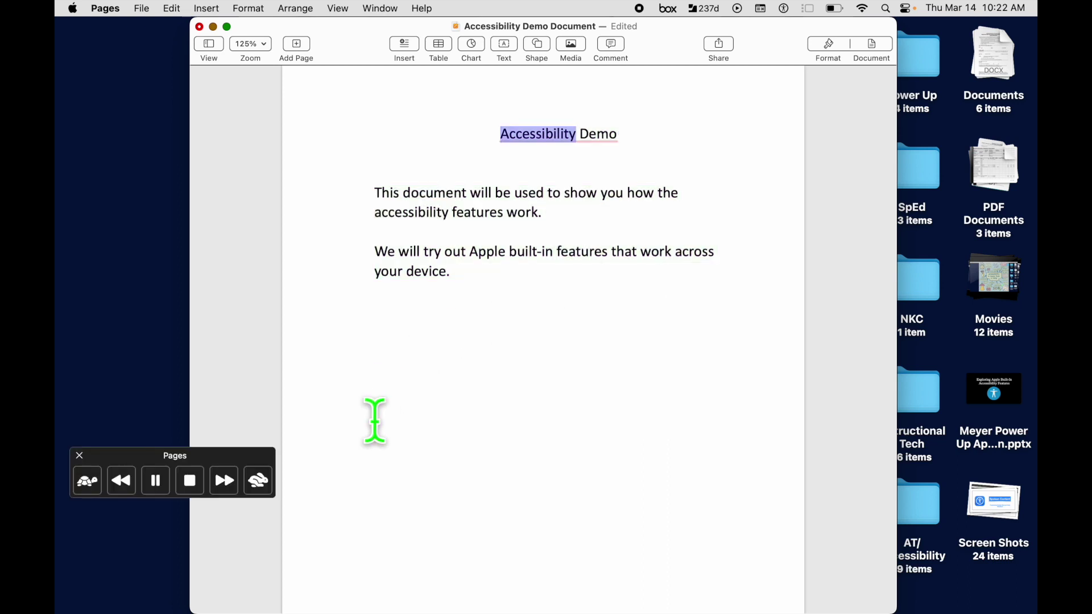
left_click(155, 480)
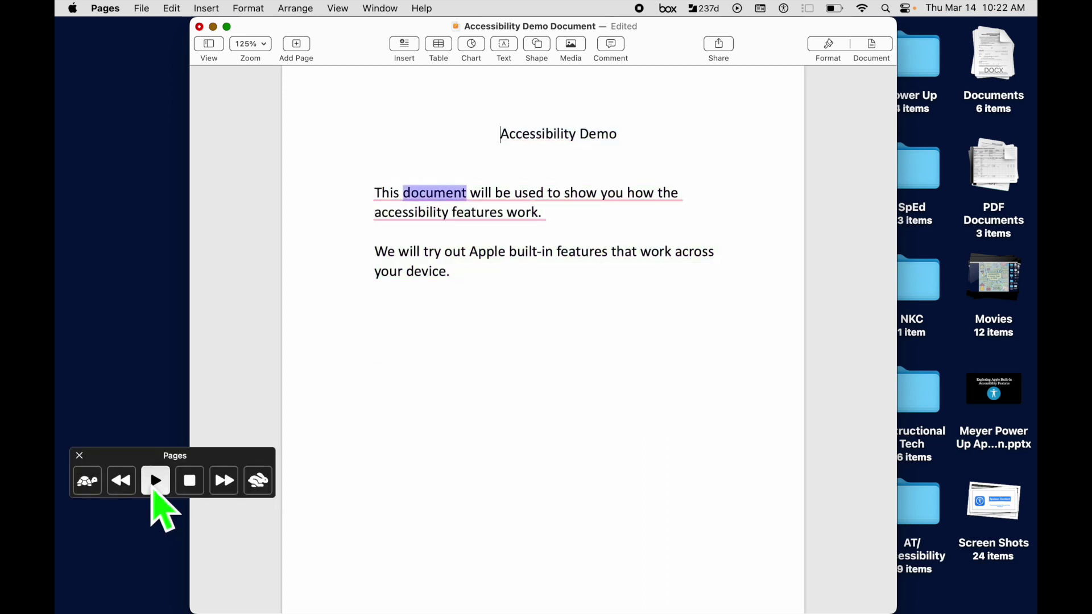
left_click_drag(190, 459, 205, 200)
left_click(173, 229)
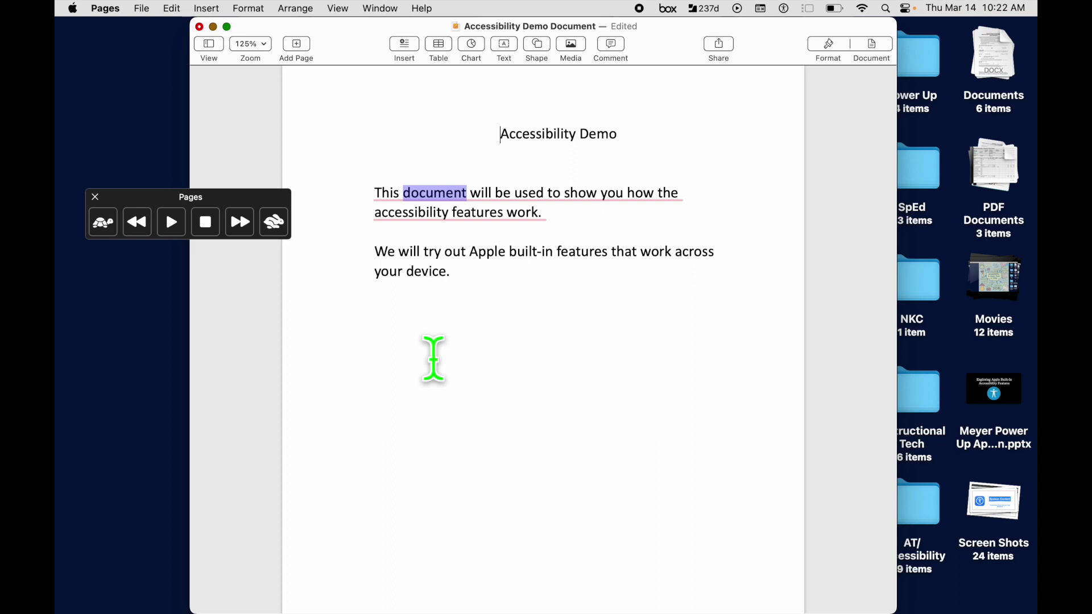
key("alt+Escape")
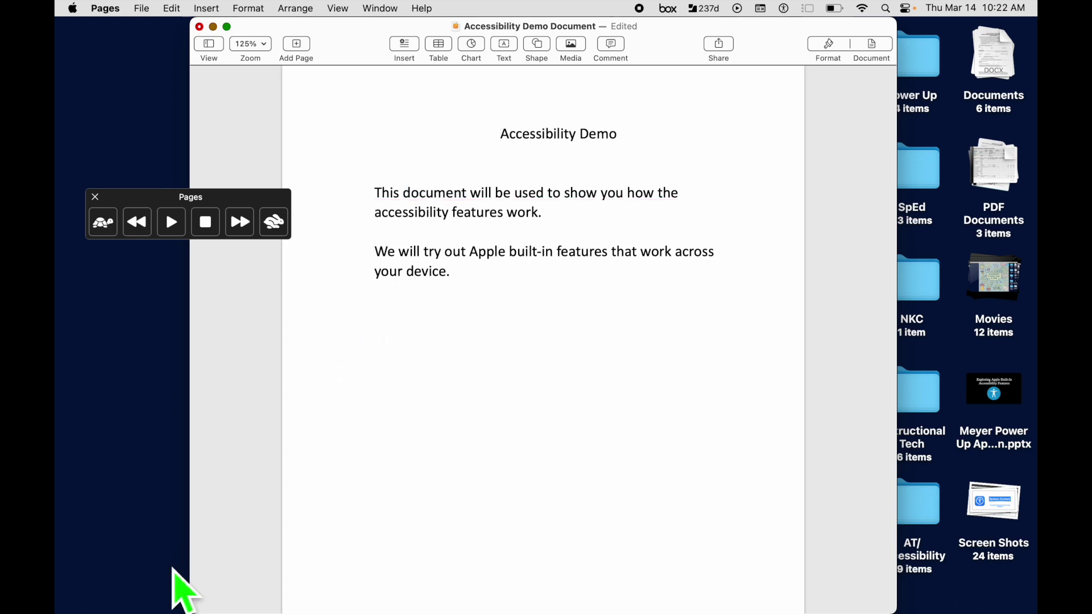
Step: Set Show controller to Never in the Speak Selection options, then hide System Settings
mouse_move(171, 609)
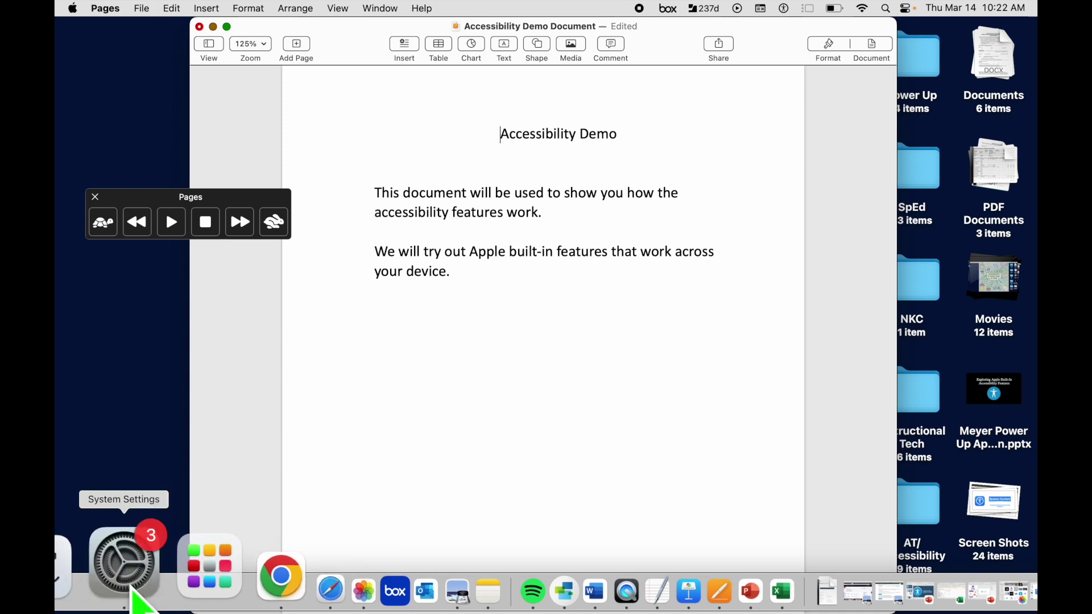
left_click(123, 568)
left_click(852, 236)
left_click(768, 361)
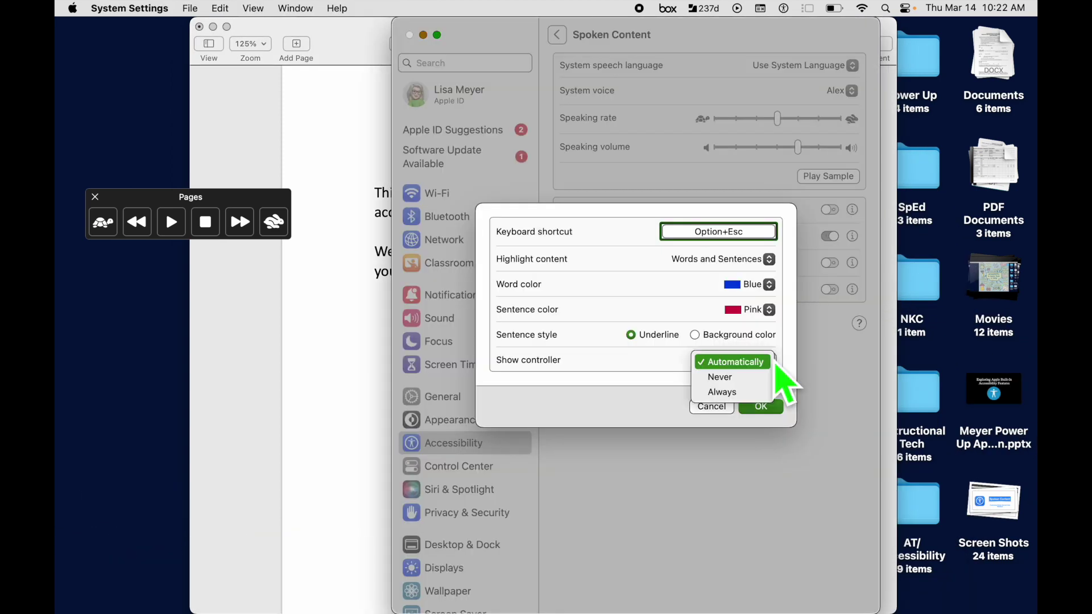
left_click(745, 377)
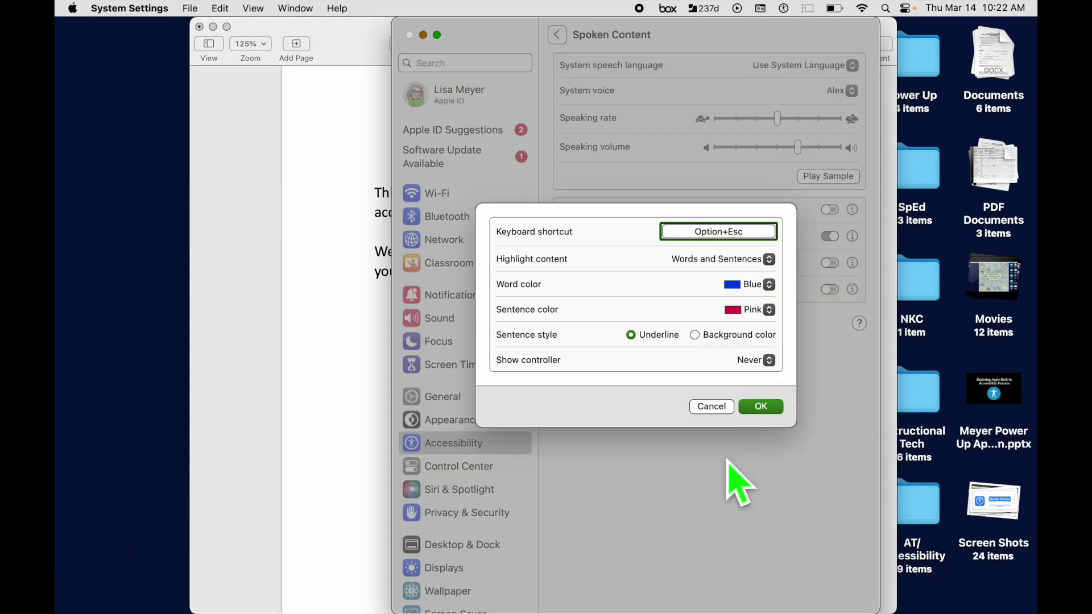
left_click(720, 407)
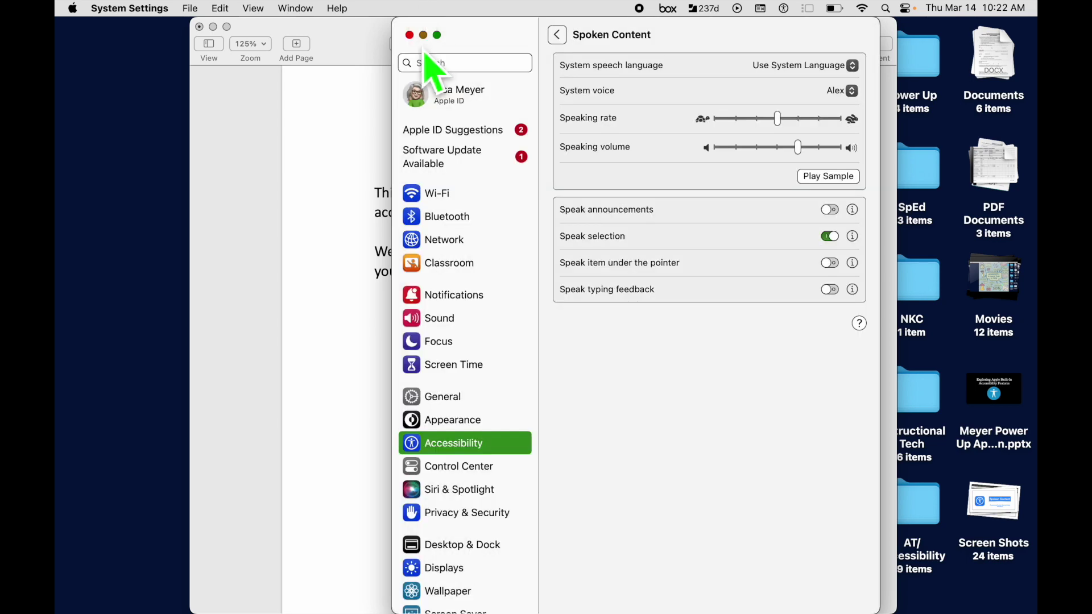
left_click(423, 35)
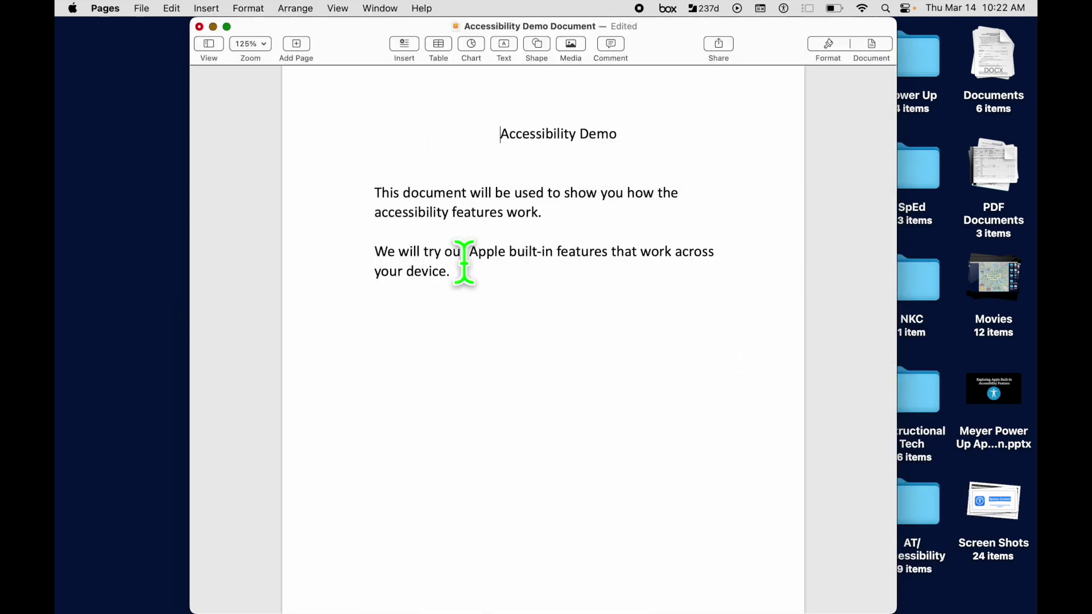
Step: Select the first sentence of the first body paragraph in the Pages demo document
left_click_drag(374, 193, 466, 206)
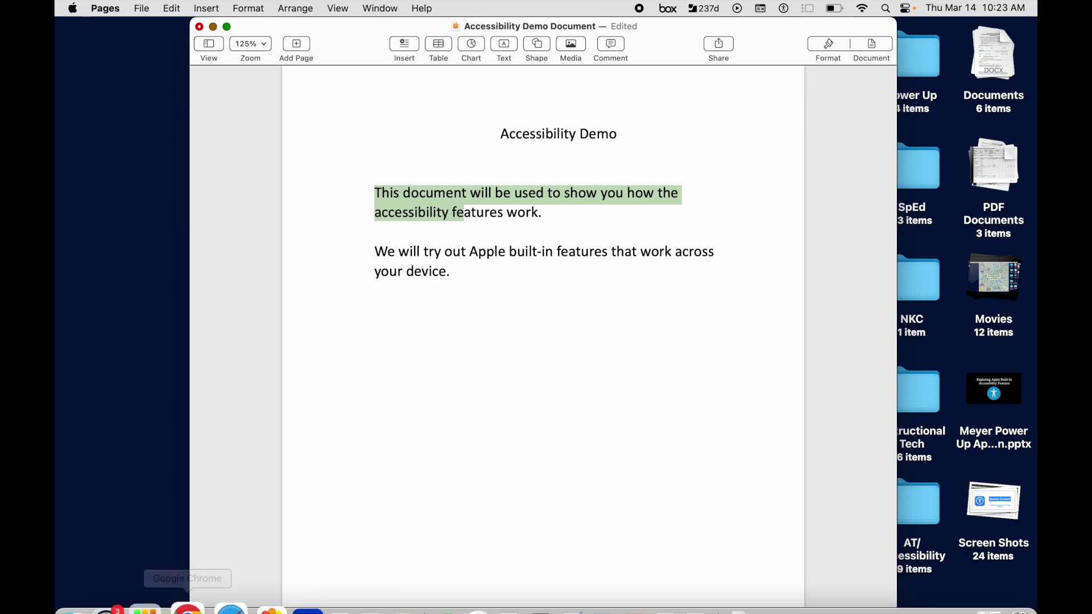
Step: Return to Accessibility > Spoken Content and reopen the Speak Selection options showing Never
left_click(127, 577)
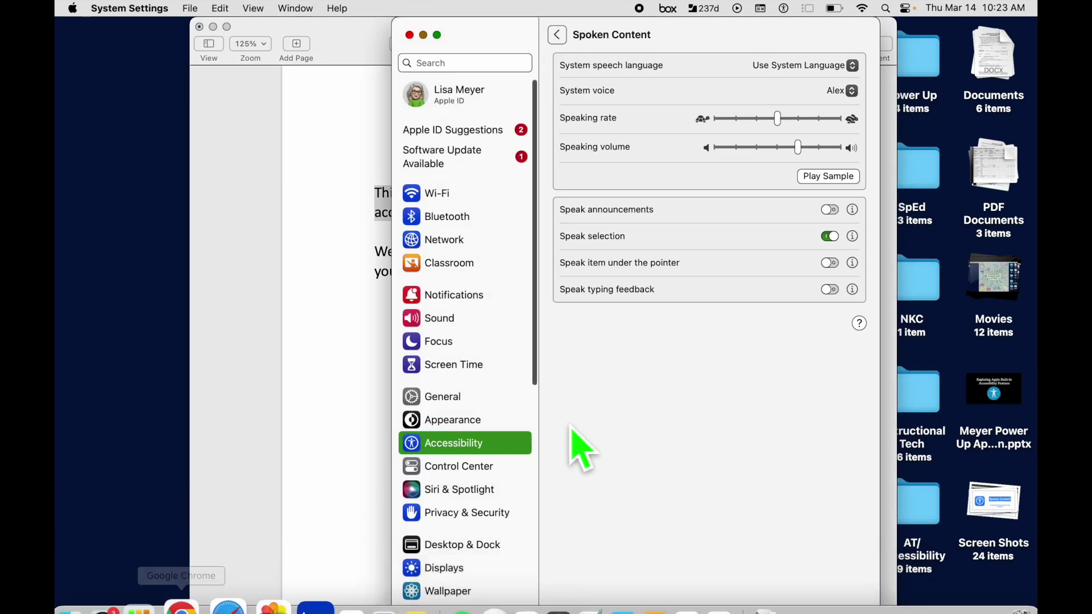
left_click(557, 35)
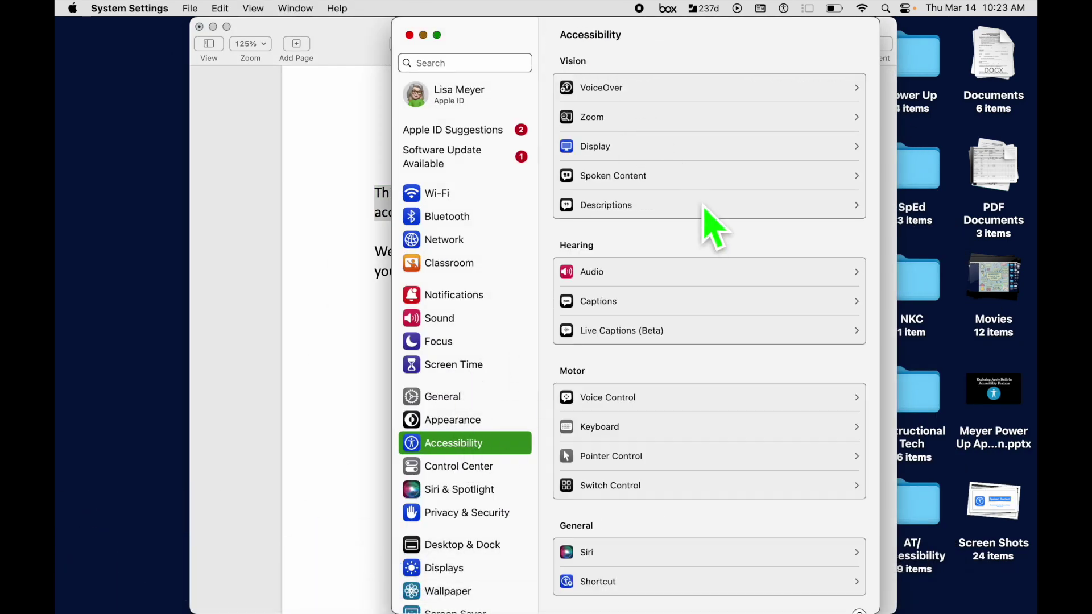
left_click(687, 174)
left_click(852, 236)
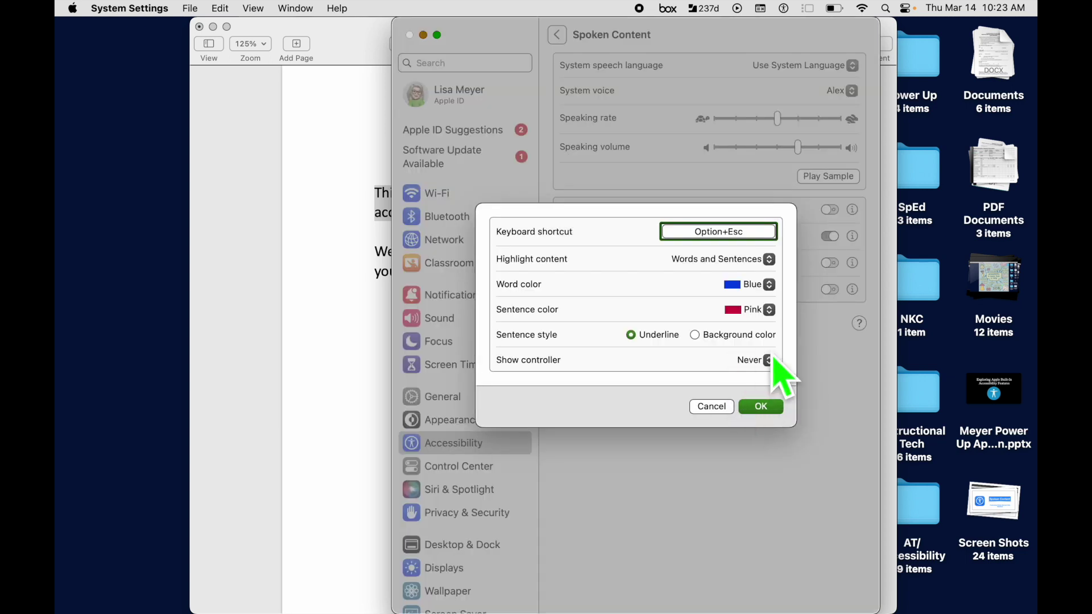